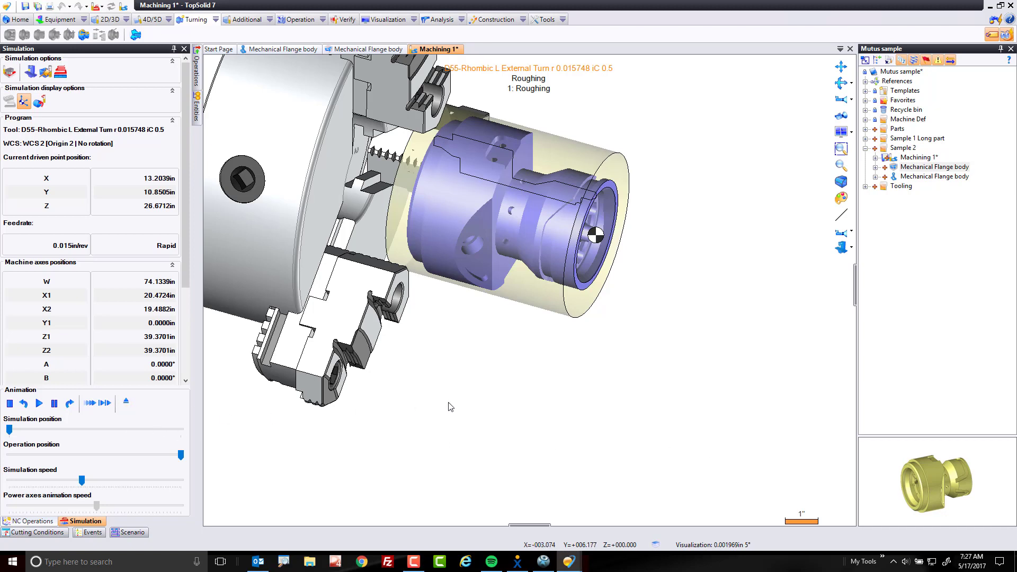
- Stop the simulation and return to the NC Operations tree for the flange machining
click(125, 401)
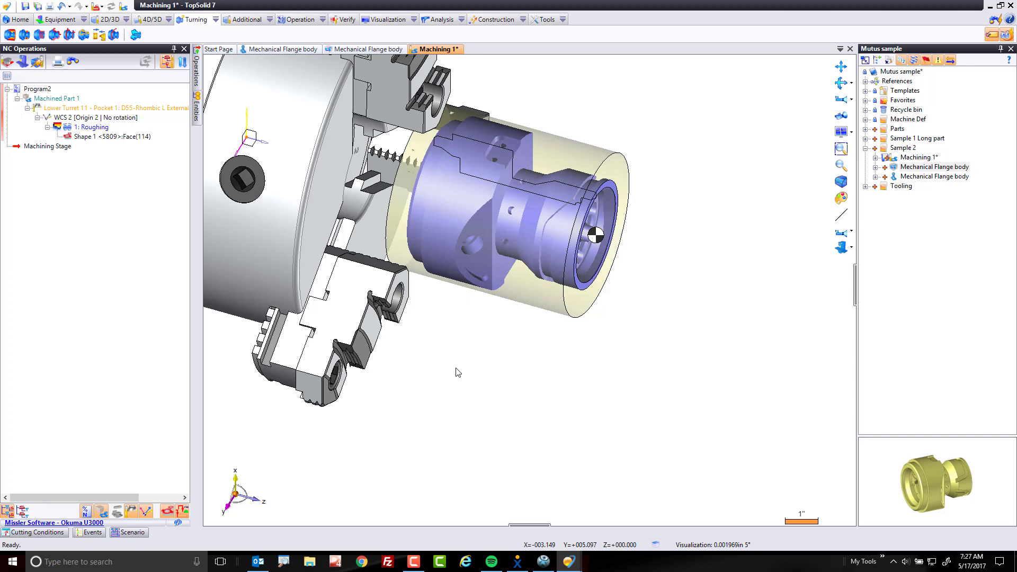
- Start a new Roughing operation from the flange's end face and body face
click(566, 274)
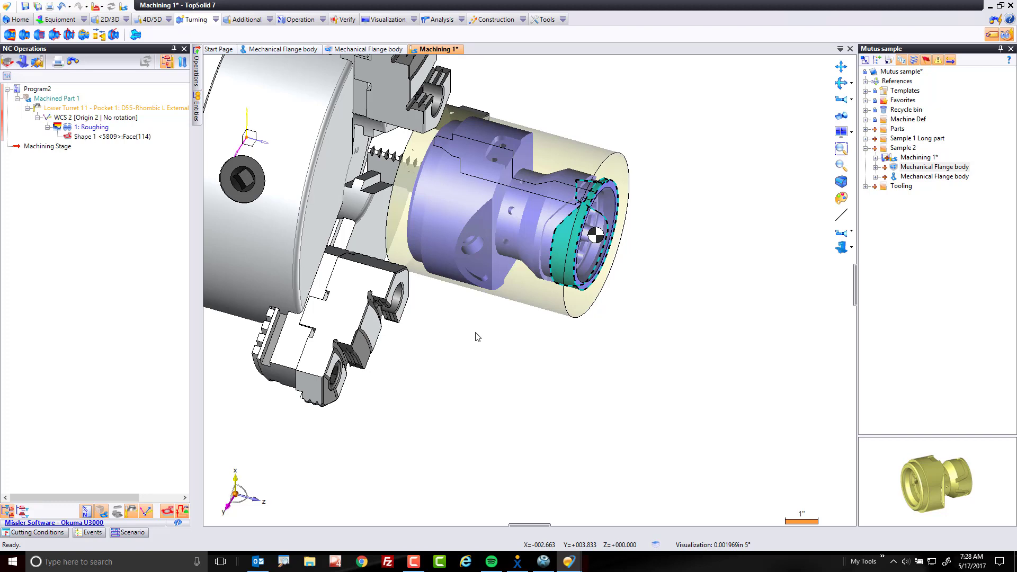
right_click(442, 274)
click(492, 375)
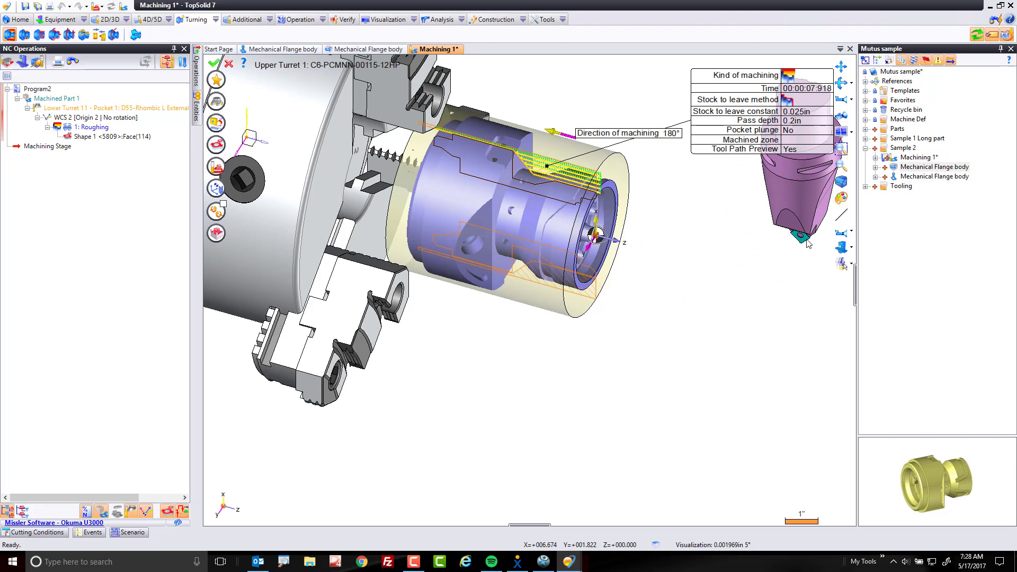
click(842, 263)
middle_drag(665, 265, 541, 433)
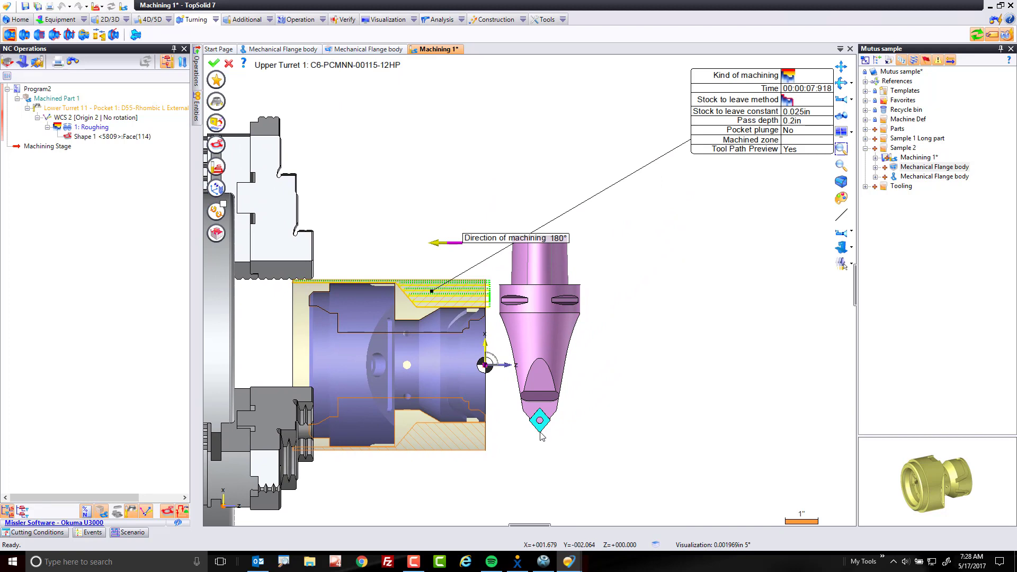
drag(541, 435, 526, 301)
scroll(414, 295, up, 1)
scroll(414, 295, up, 2)
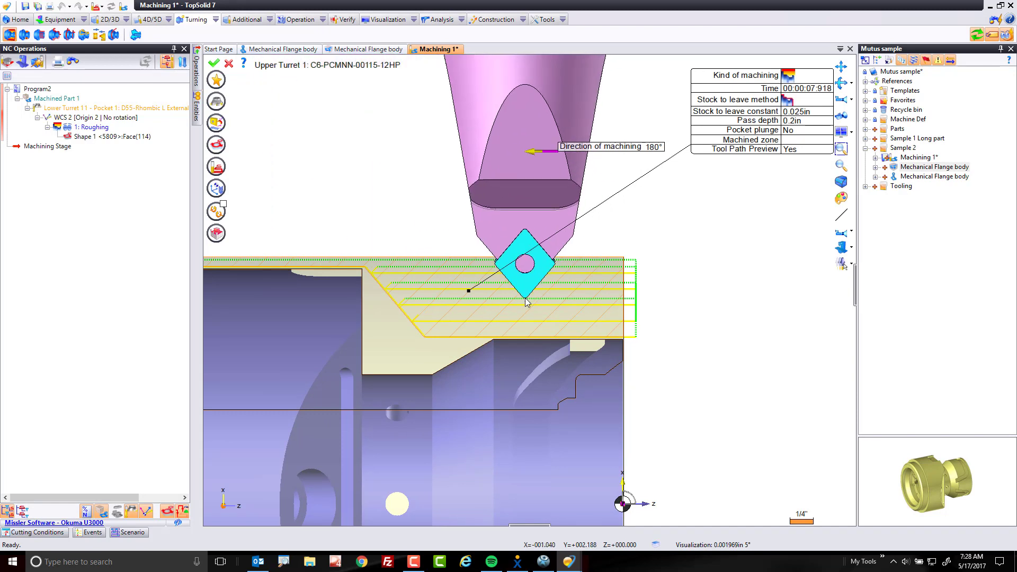
scroll(526, 301, down, 5)
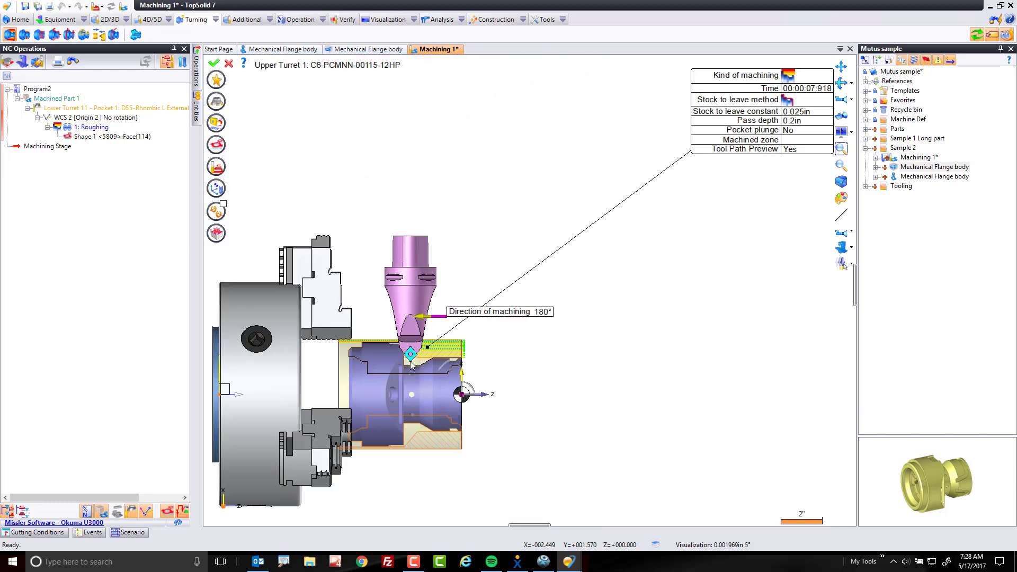
drag(429, 350, 300, 196)
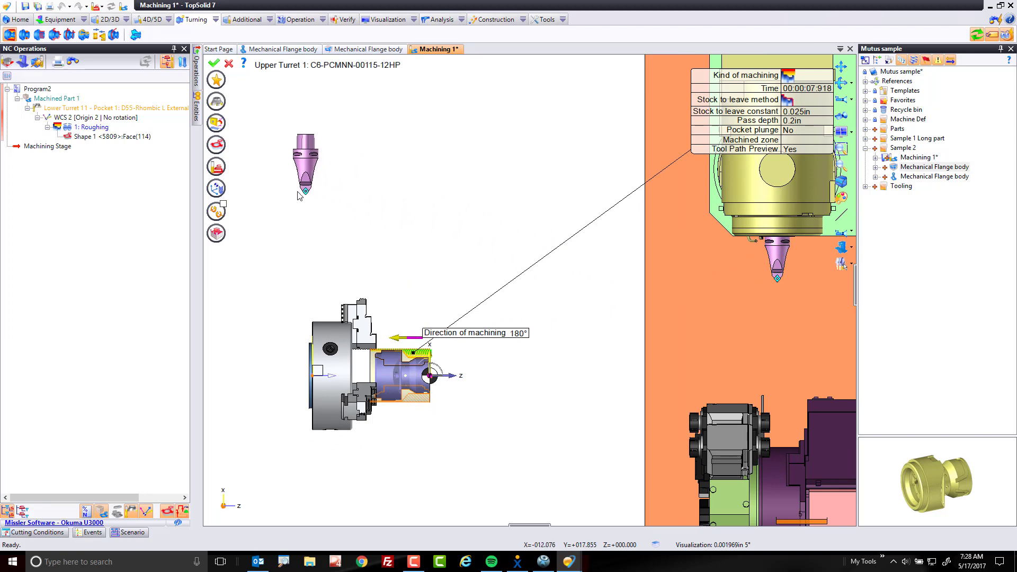
- In the work coordinate system, pick spindle solution A 180°, B 90°, then add a new angle solution
click(217, 188)
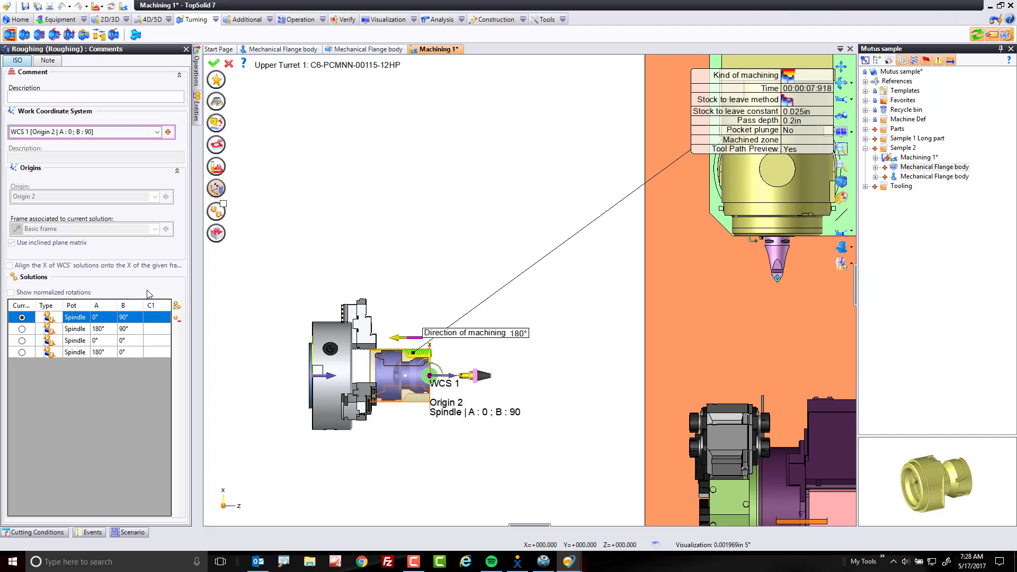
click(22, 330)
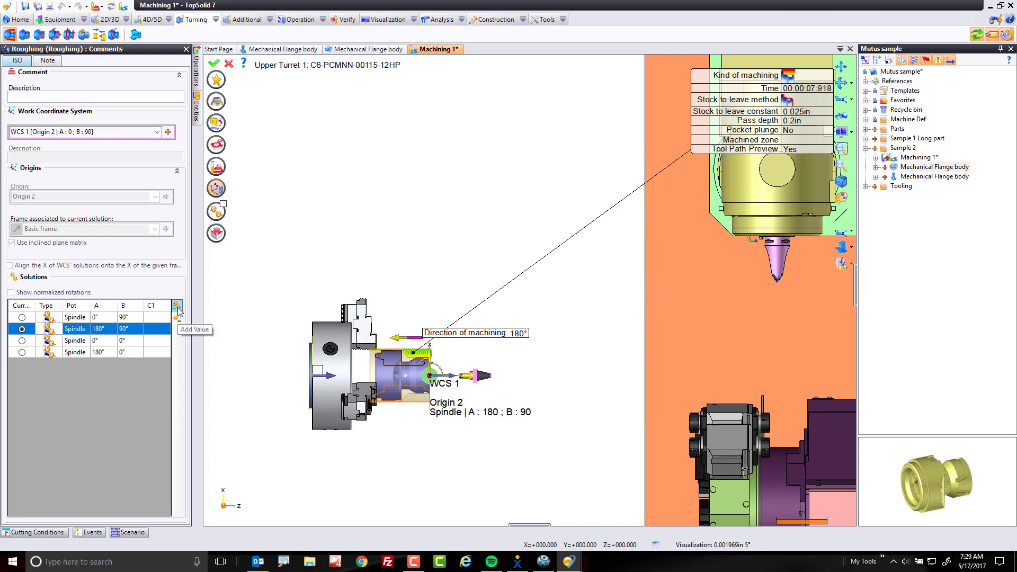
click(177, 307)
- Enter B 45° and A 0° for the new angle solution, checking the machine preview
click(115, 129)
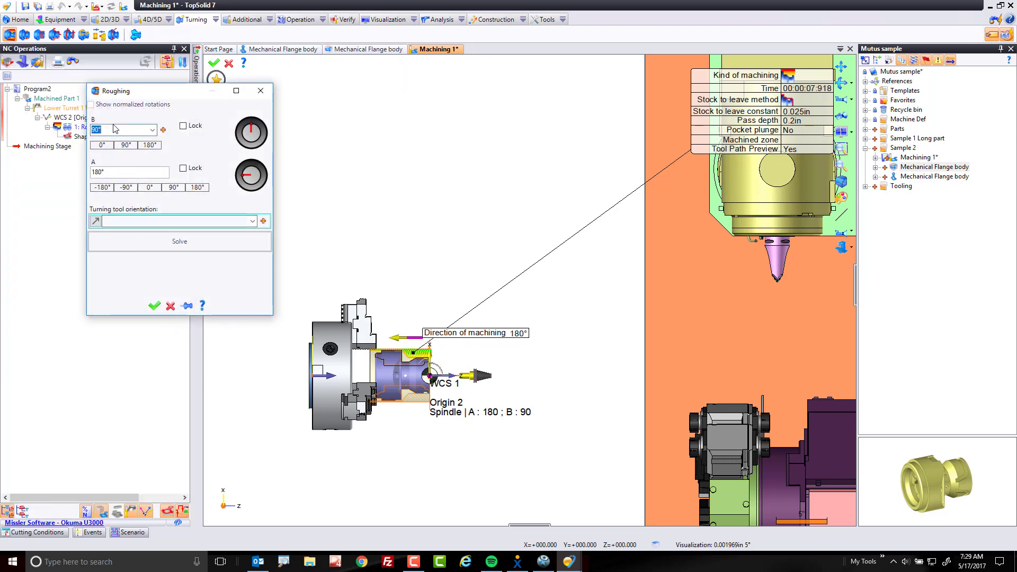
text(45)
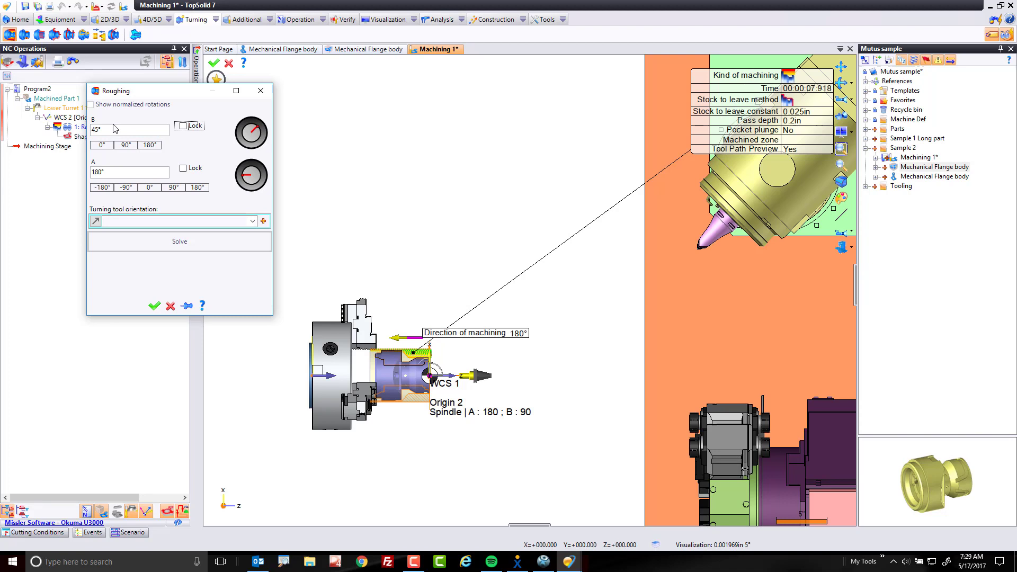
key(Tab)
click(151, 188)
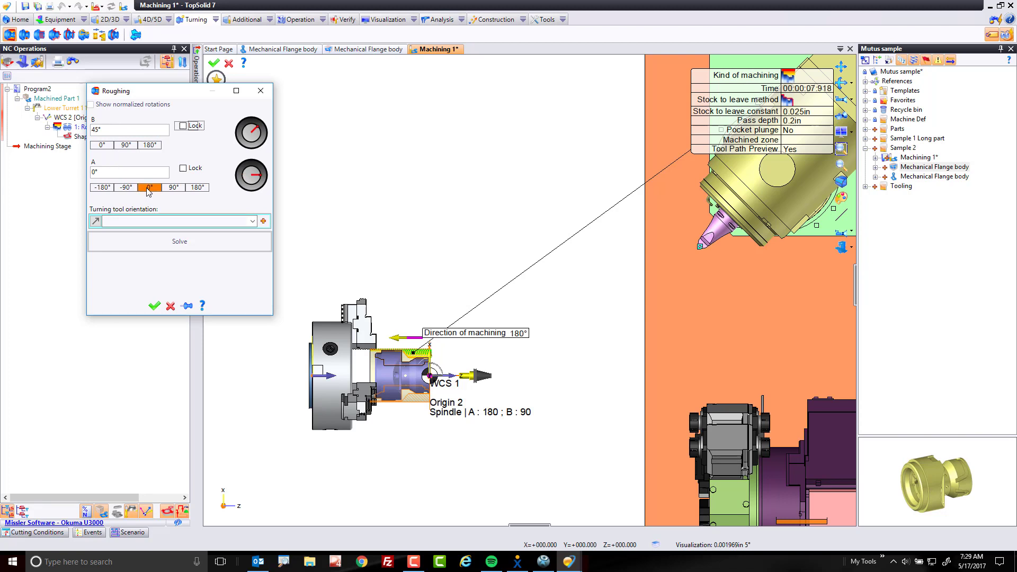
click(150, 189)
click(149, 188)
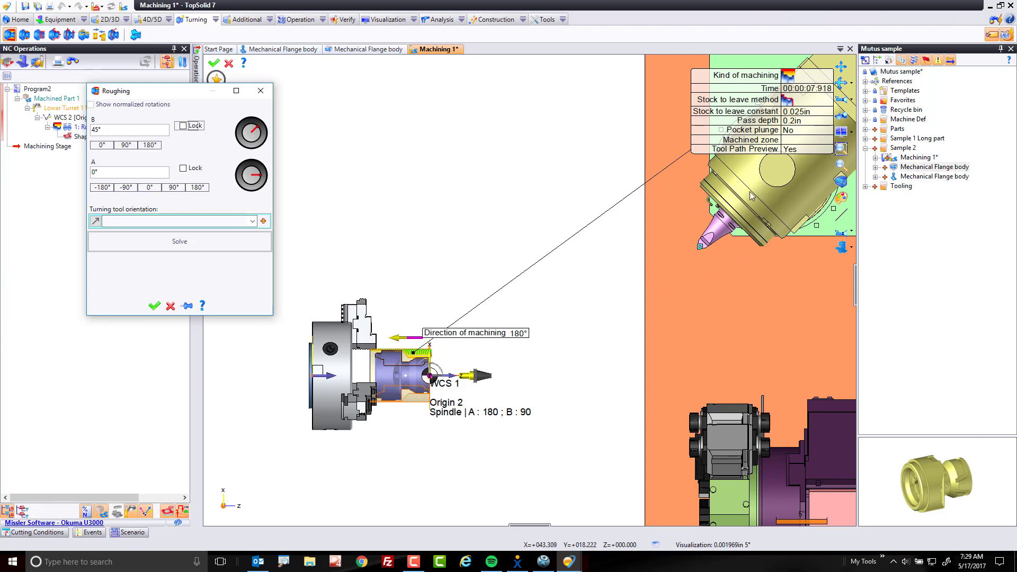
click(843, 248)
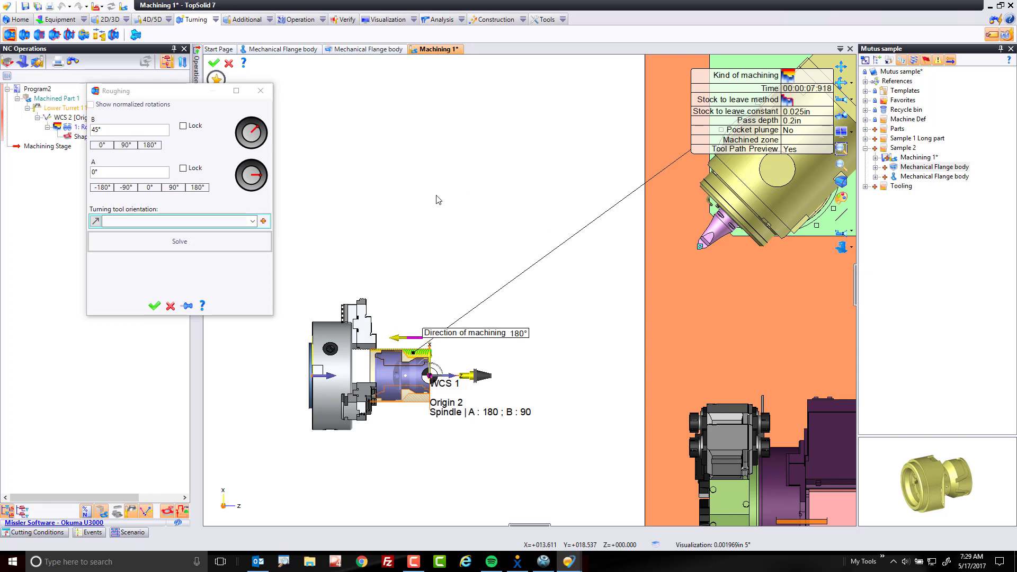
click(155, 307)
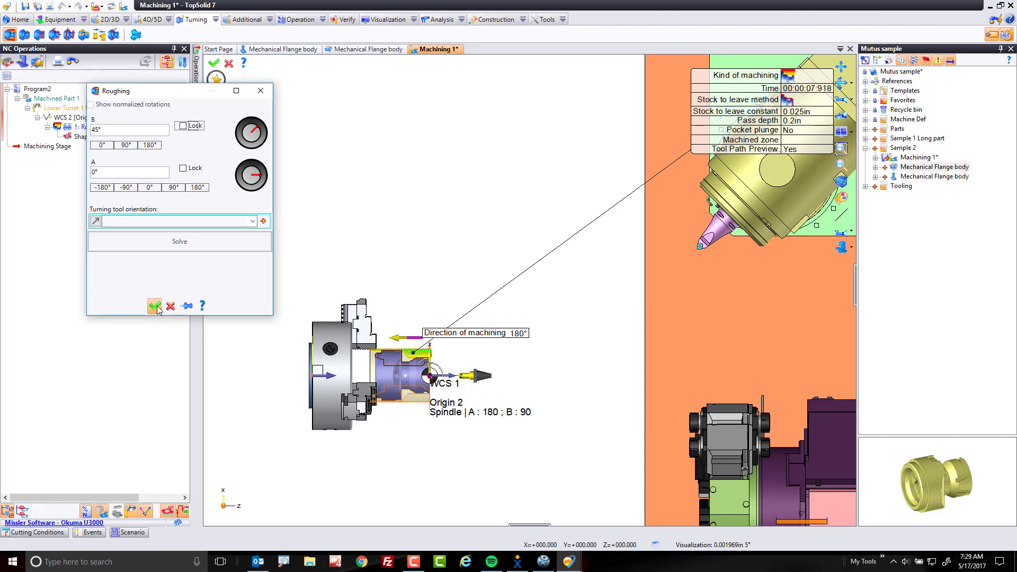
- Confirm the A 0°, B 45° spindle solution and bring up the operation's cutting conditions
click(155, 306)
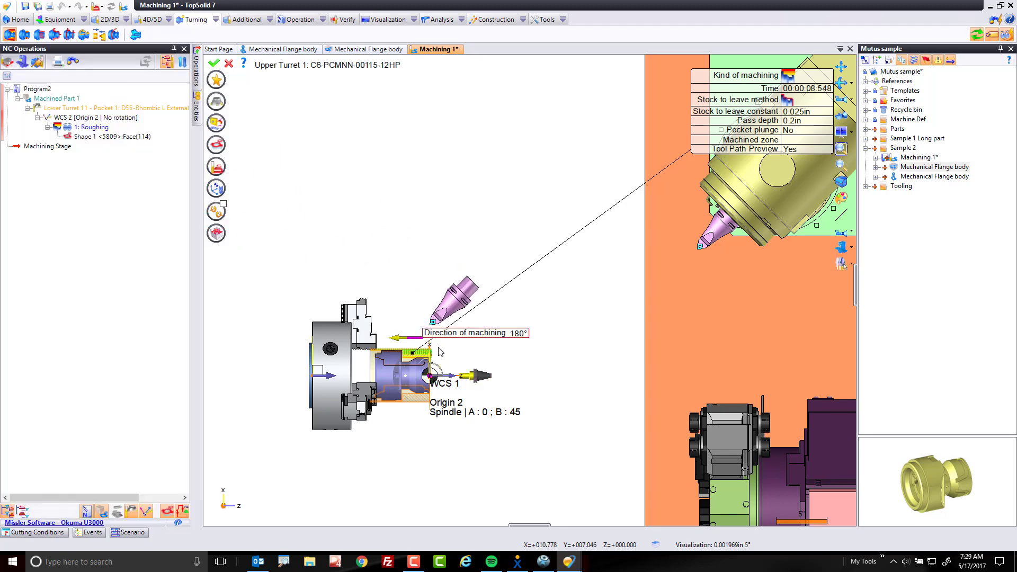
scroll(439, 352, up, 10)
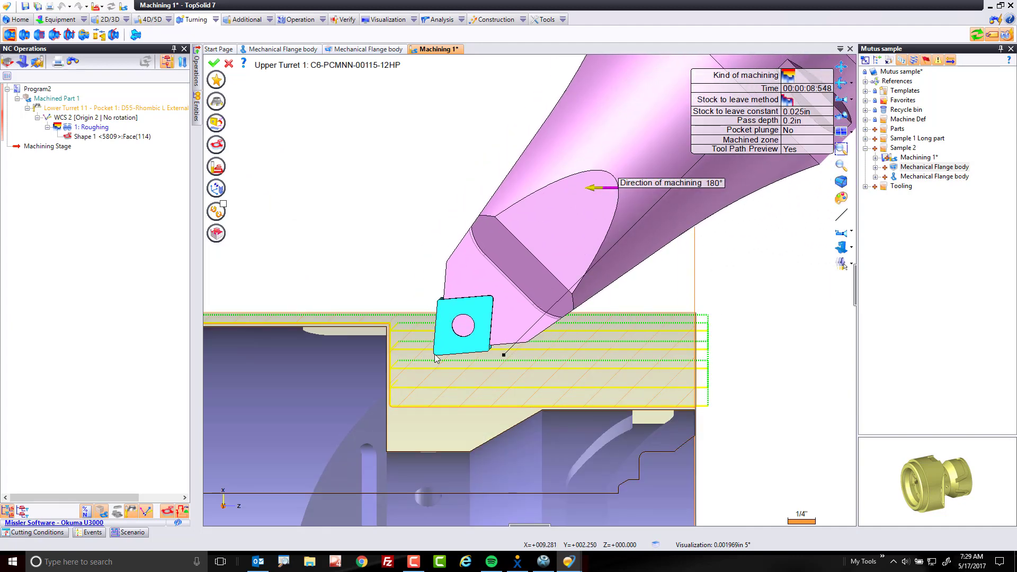
click(216, 123)
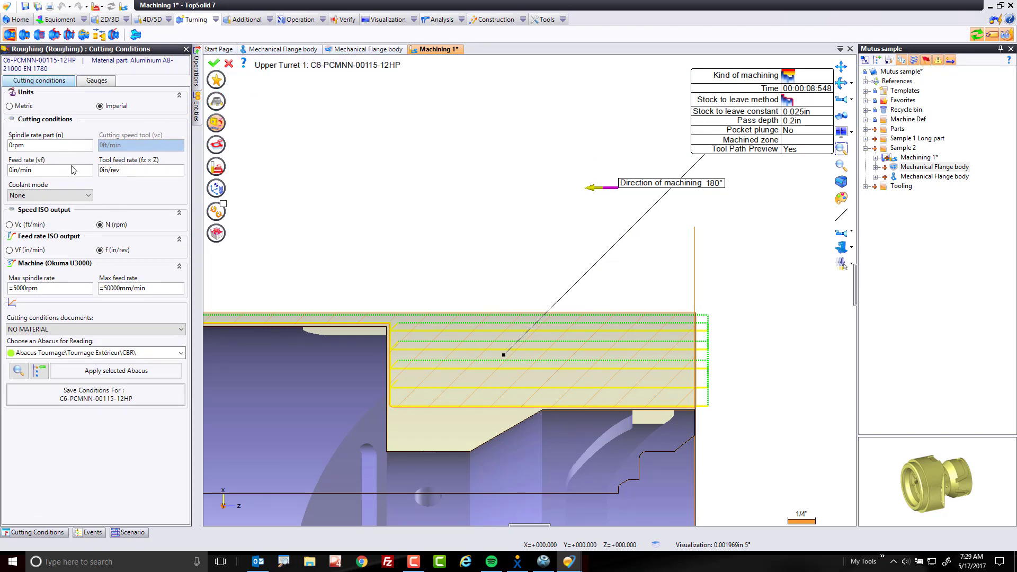
- Copy cutting conditions from 1: Roughing, giving 750 ft/min and 0.015 in/rev feed
click(216, 123)
click(88, 131)
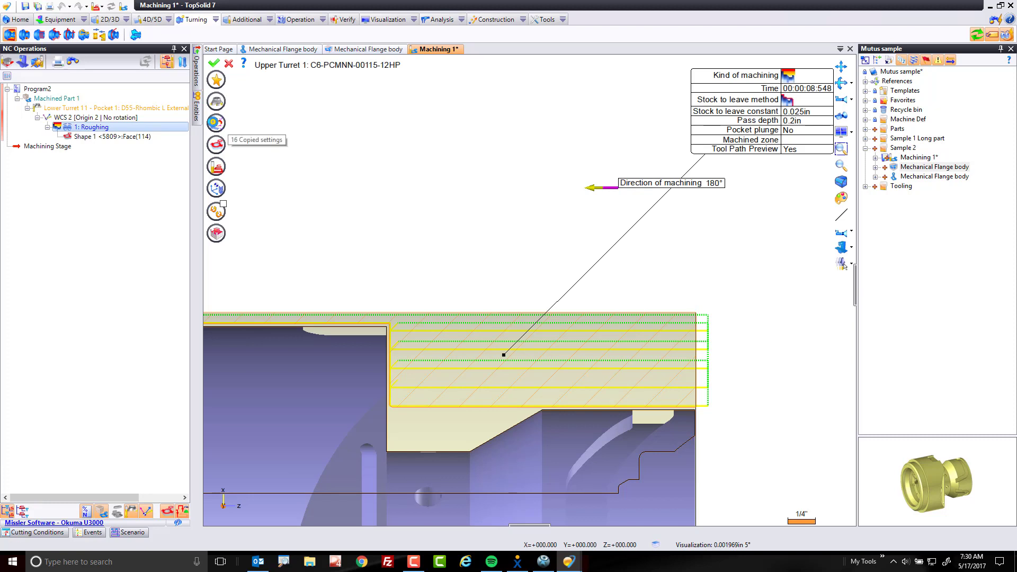
click(215, 124)
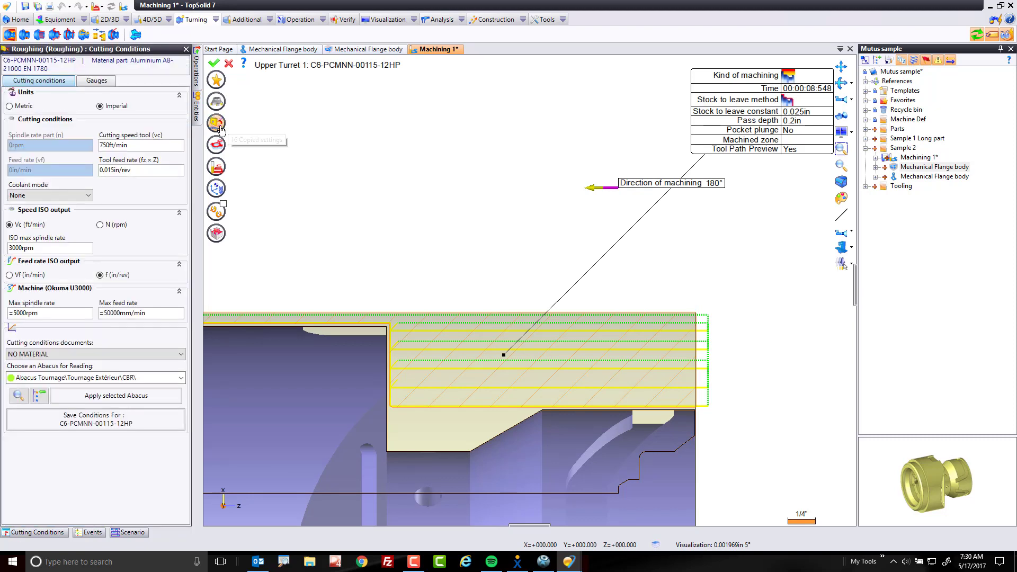
- Duplicate the Tool Offset 1 gauge and make the new Tool Offset 23 gauge active
click(96, 83)
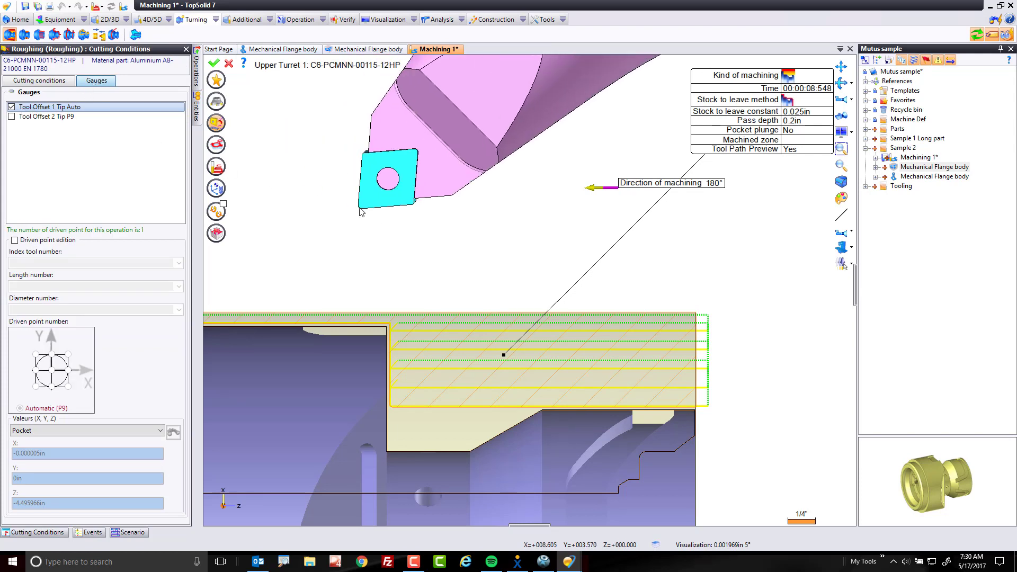
scroll(359, 211, up, 5)
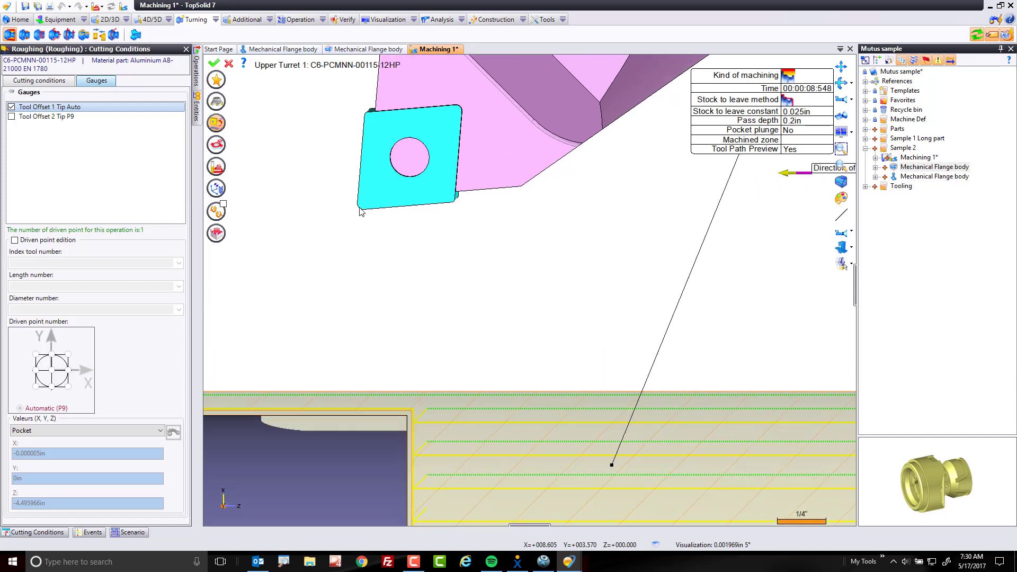
scroll(359, 211, down, 5)
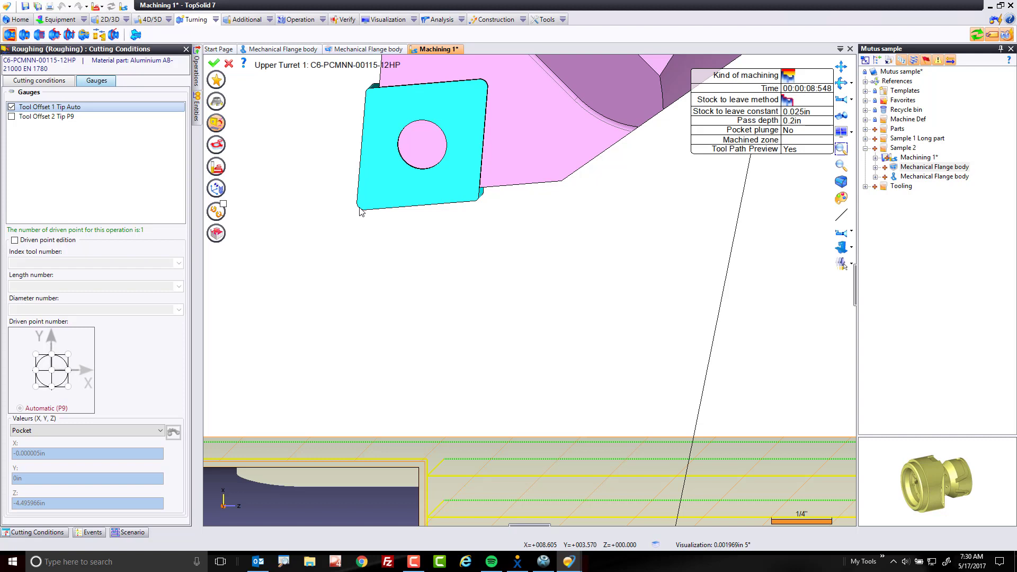
right_click(51, 108)
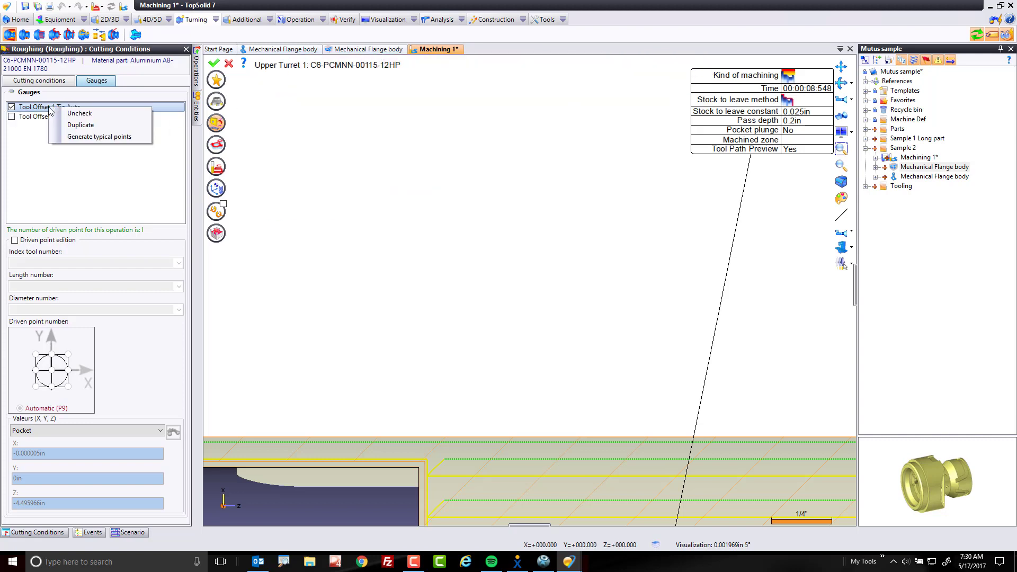
click(76, 125)
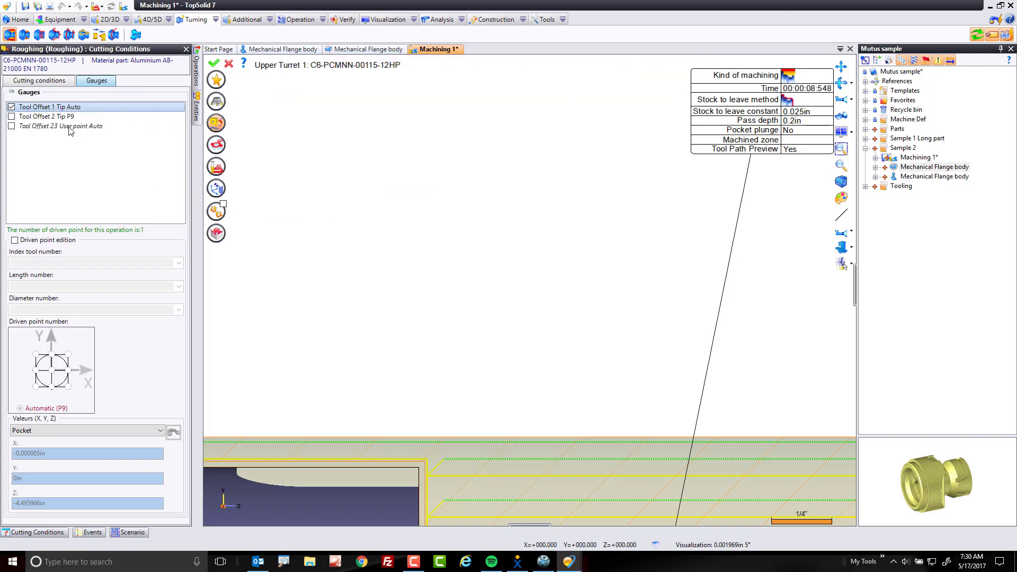
click(11, 127)
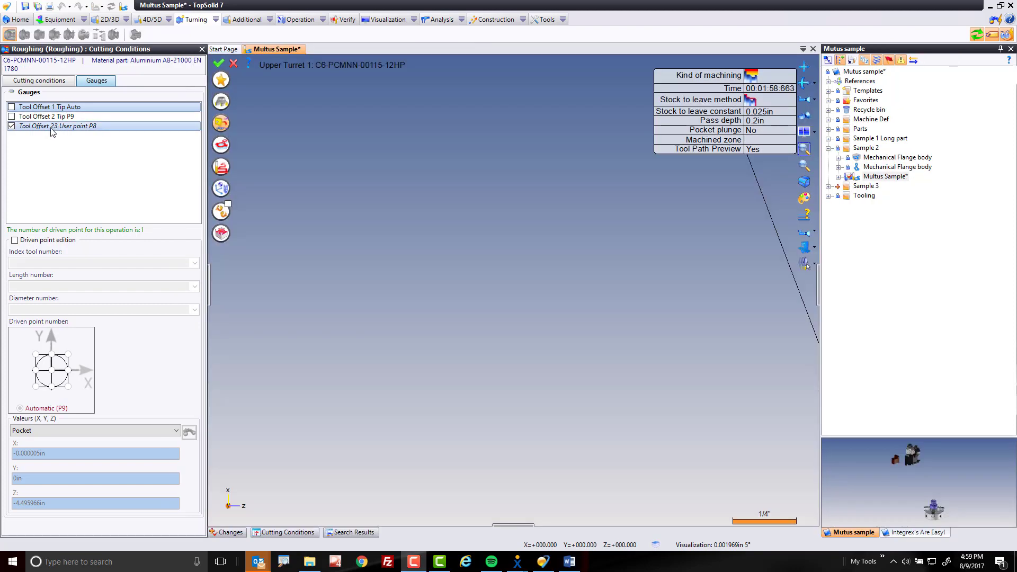
- Enable driven point editing and gauge in position, setting the driven point to bottom-left (P3)
click(51, 128)
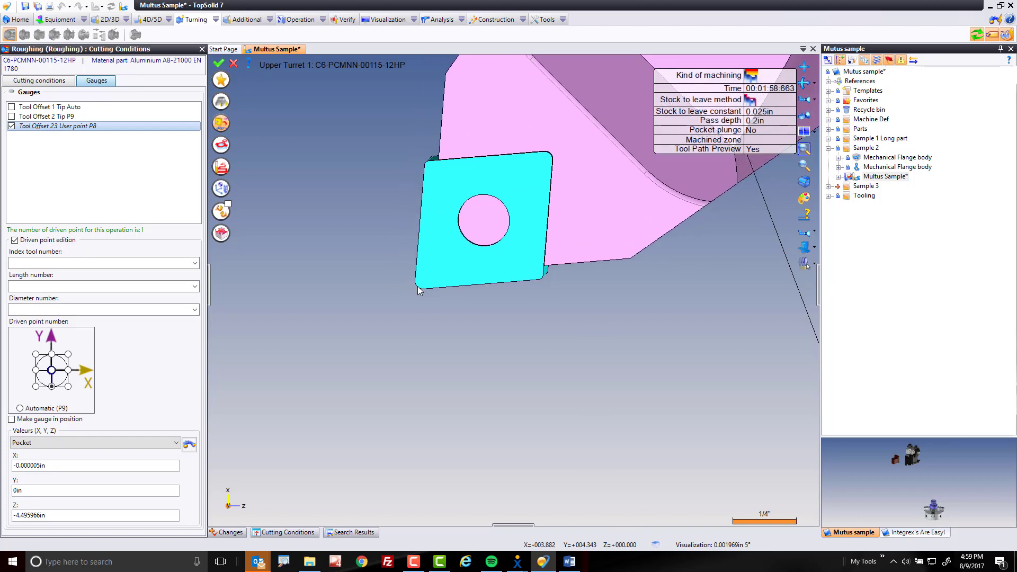
click(39, 420)
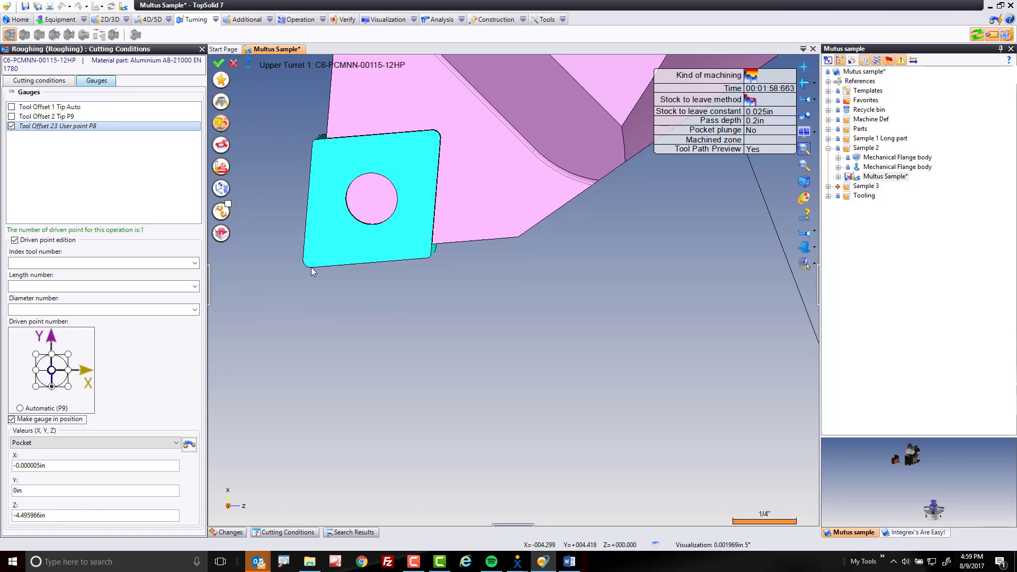
click(36, 387)
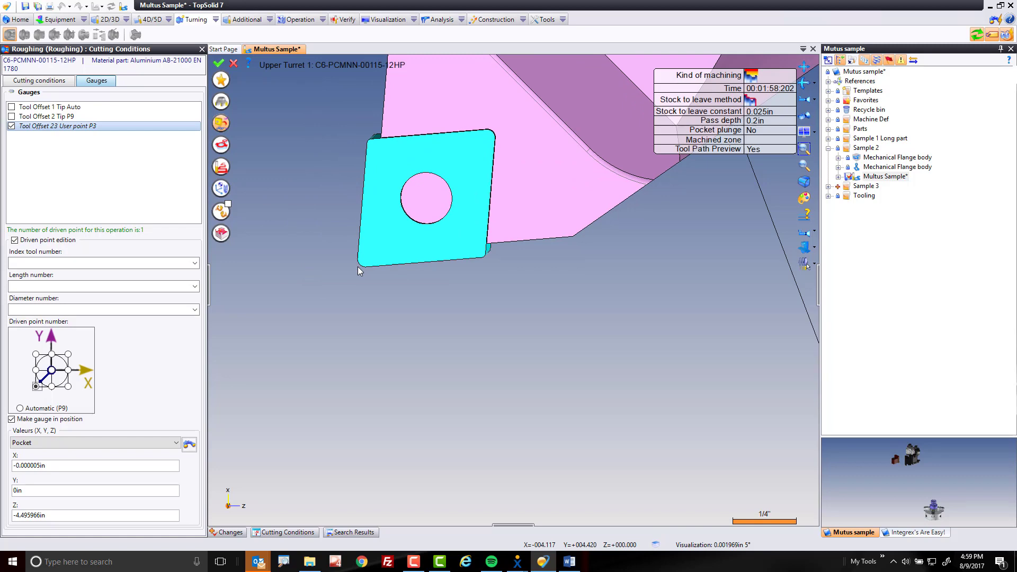
- Compare candidate driven points on the insert, keep bottom-left, and validate the operation as 2: Roughing
scroll(358, 270, down, 5)
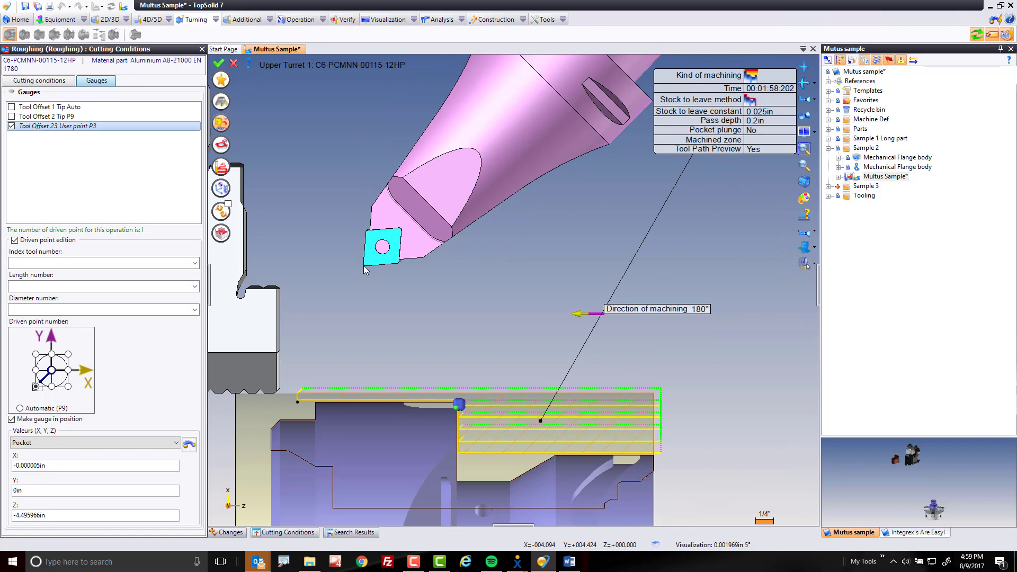
mouse_move(364, 270)
mouse_down()
mouse_move(448, 381)
mouse_move(461, 432)
mouse_move(385, 248)
mouse_up()
scroll(462, 432, up, 3)
scroll(462, 432, up, 2)
click(382, 250)
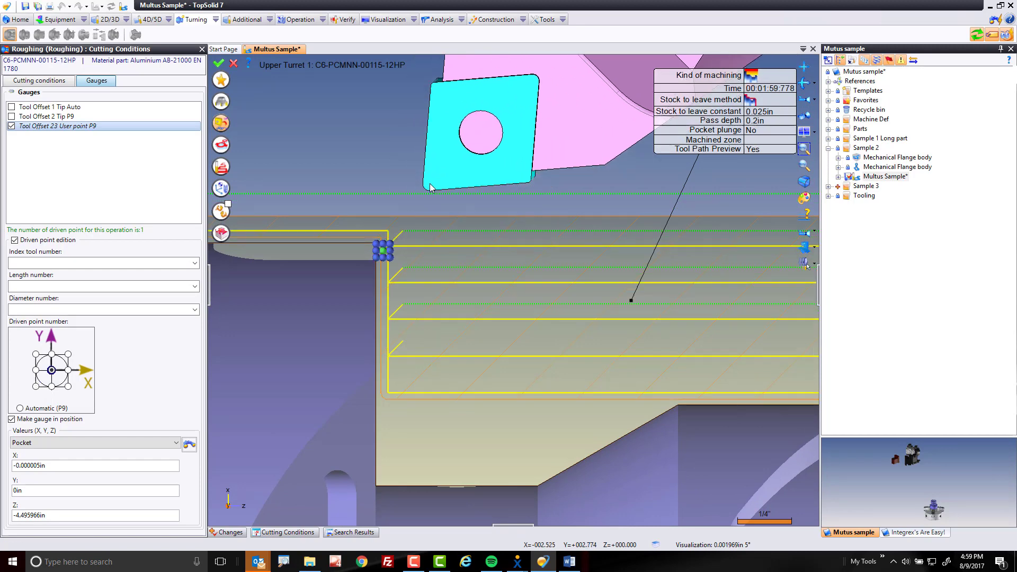
click(389, 258)
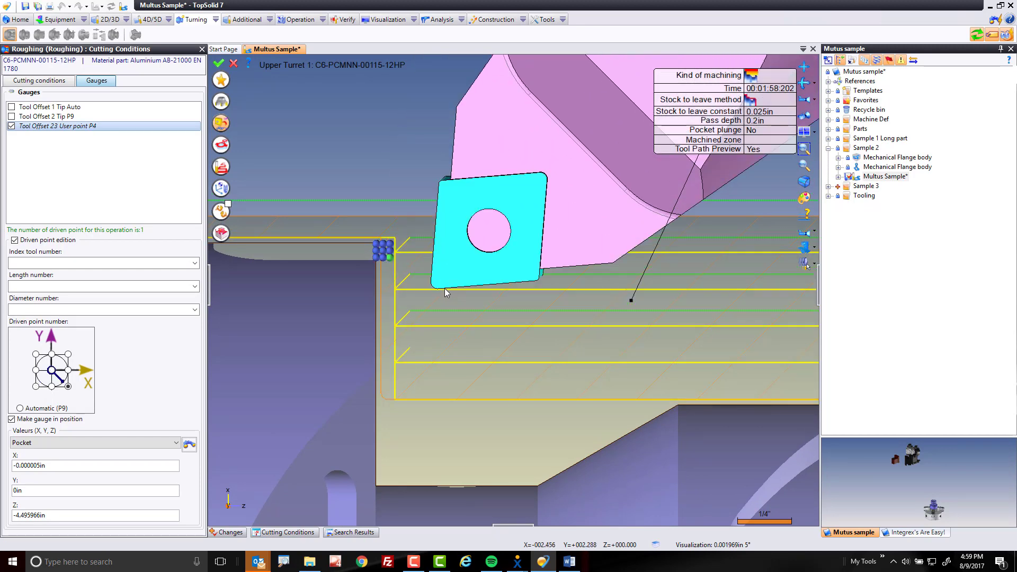
click(444, 288)
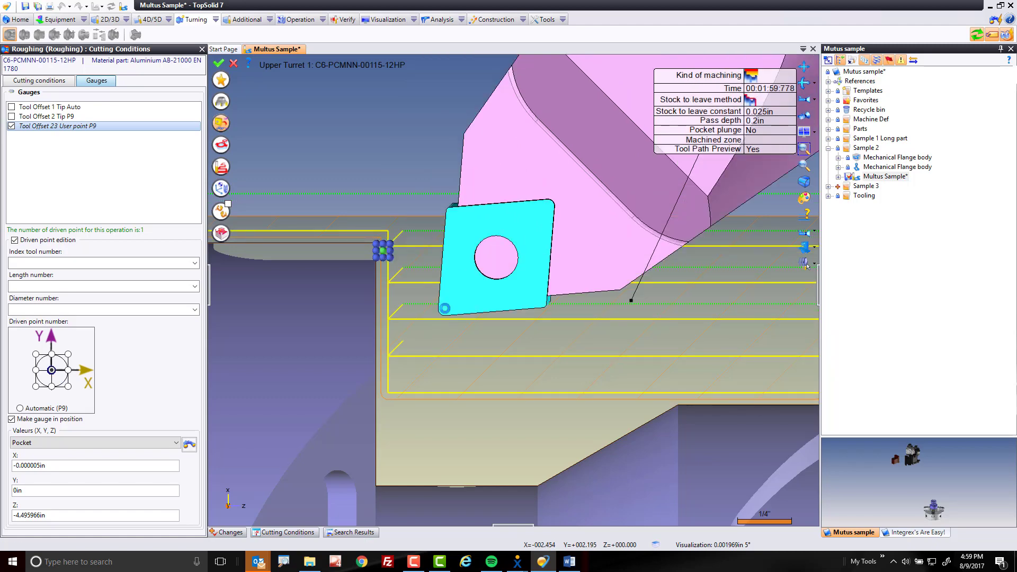
click(445, 308)
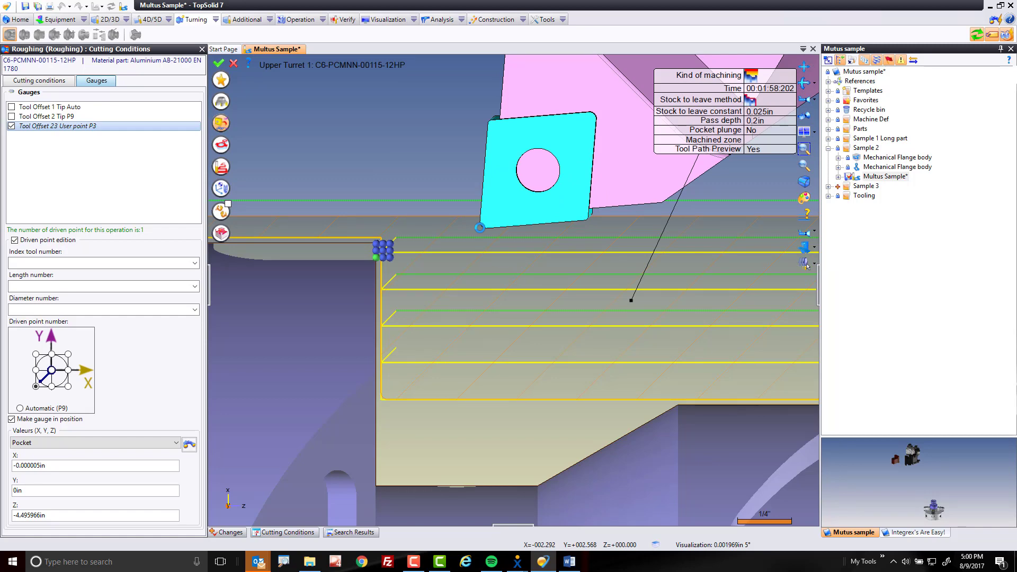
click(218, 63)
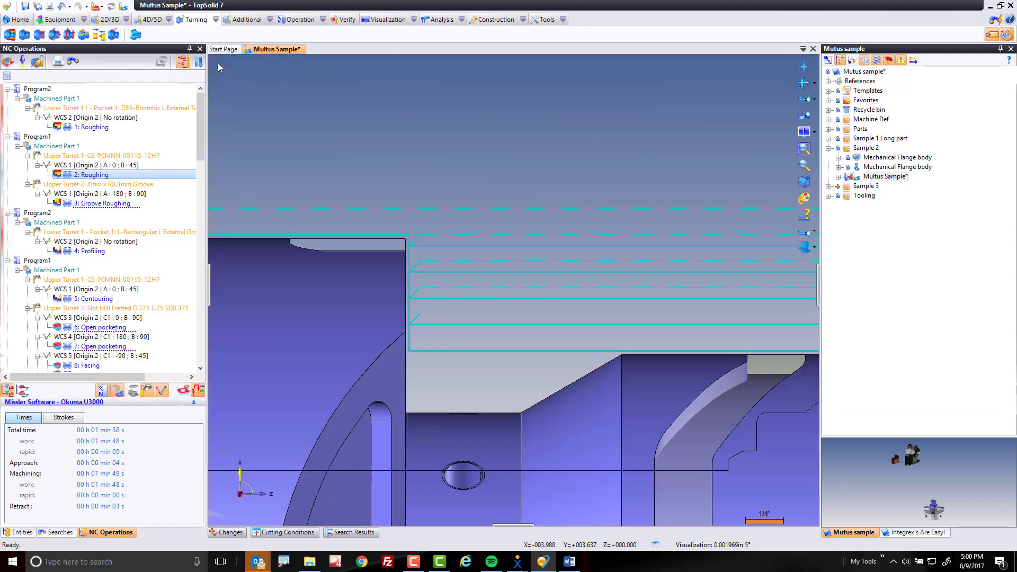